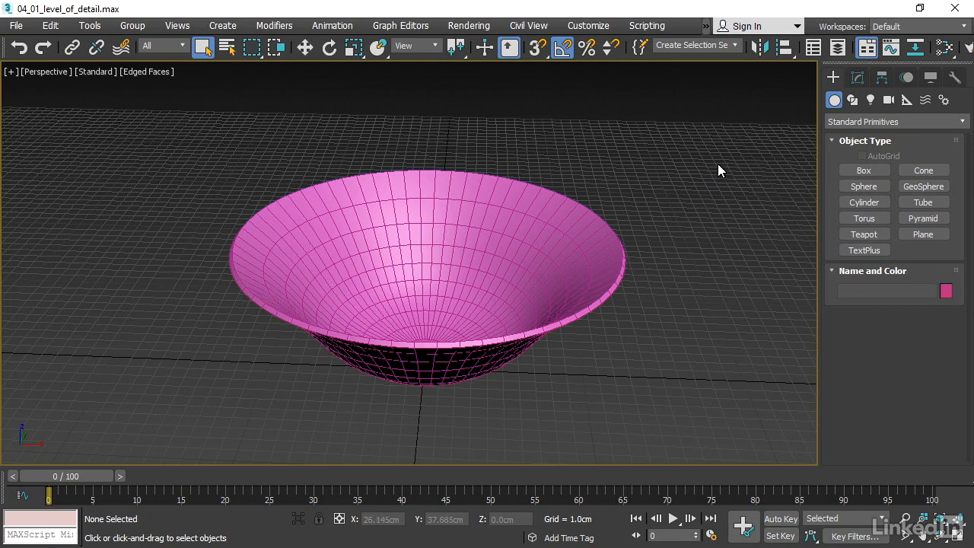
# Select the bowl and toggle its Shell modifier off and back on to compare the result
pyautogui.click(550, 205)
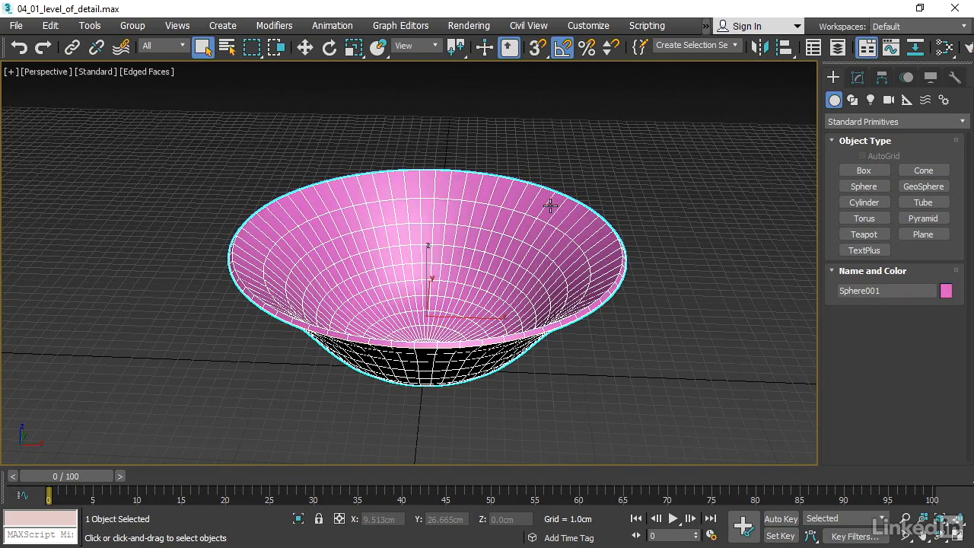
pyautogui.click(856, 78)
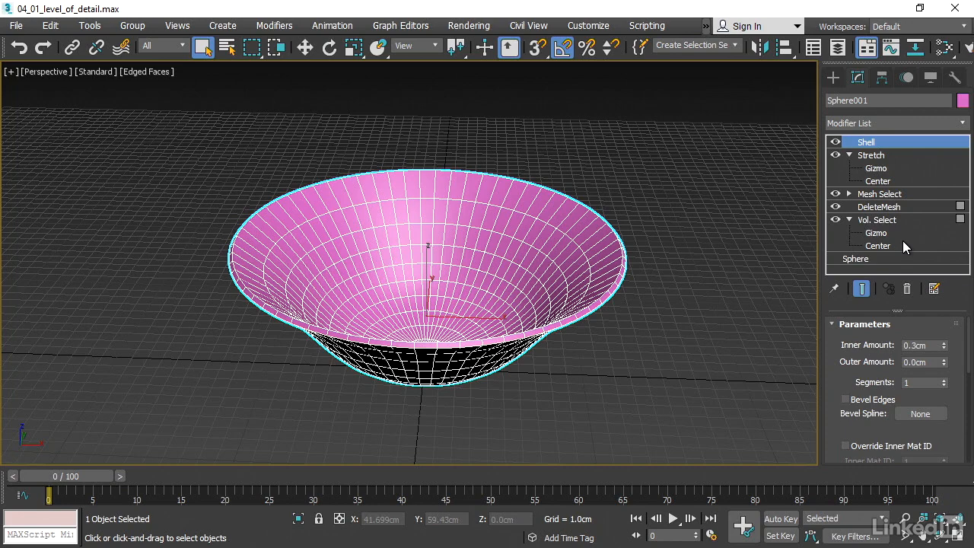
pyautogui.click(835, 143)
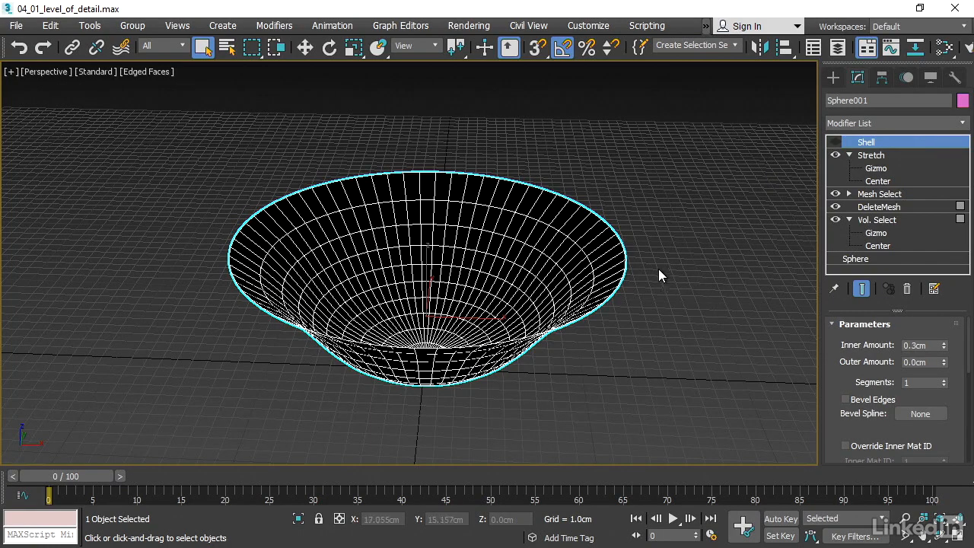
pyautogui.moveTo(656, 312)
pyautogui.keyDown('alt'); pyautogui.mouseDown(button='middle')
pyautogui.moveTo(669, 225)
pyautogui.moveTo(657, 310)
pyautogui.mouseUp(button='middle'); pyautogui.keyUp('alt')
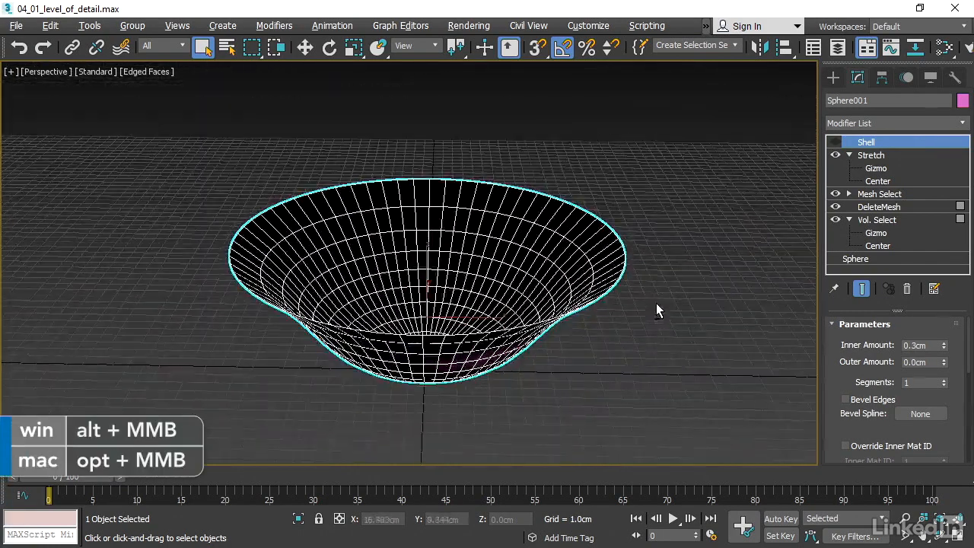
pyautogui.click(835, 142)
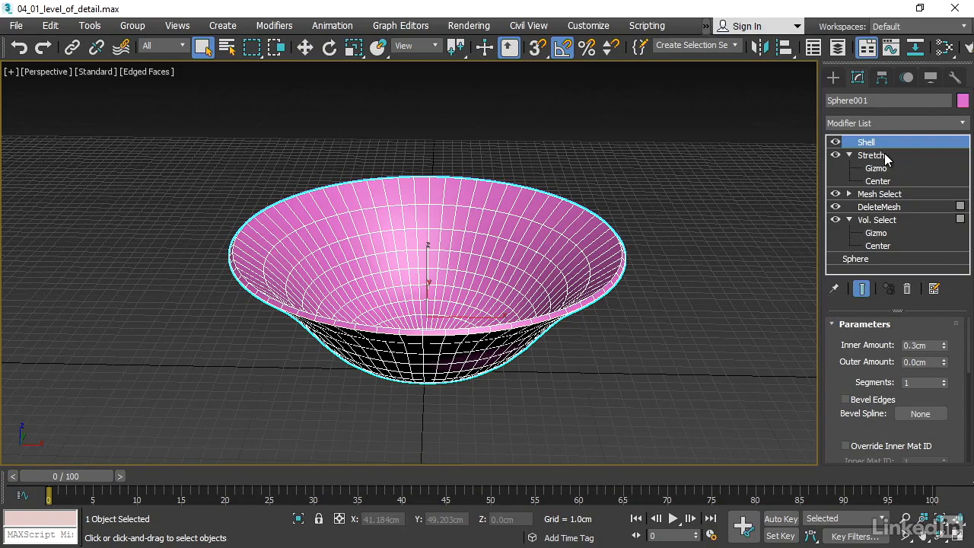
# Toggle the Stretch modifier off and back on to compare the bowl's shape
pyautogui.keyDown('alt'); pyautogui.moveTo(715, 238); pyautogui.dragTo(712, 186, button='middle'); pyautogui.keyUp('alt')
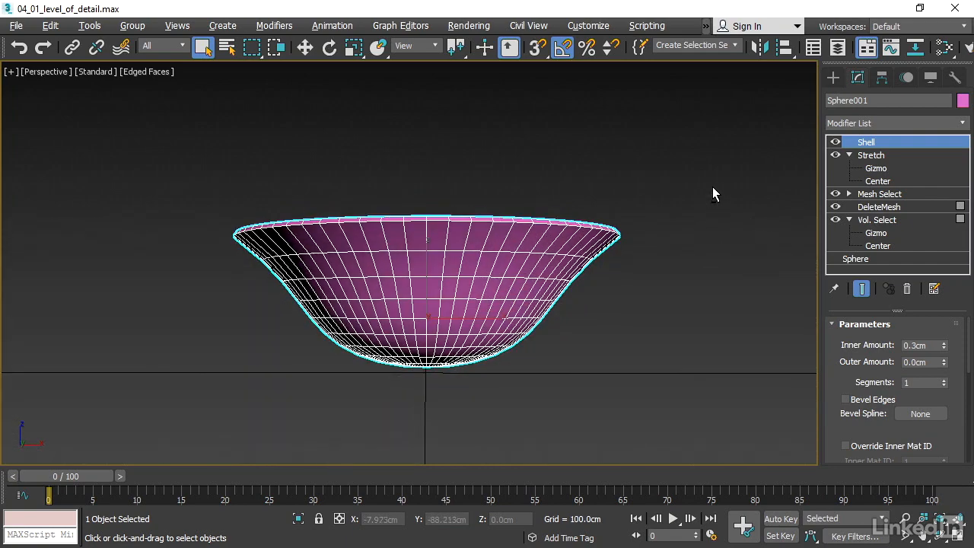
pyautogui.click(835, 155)
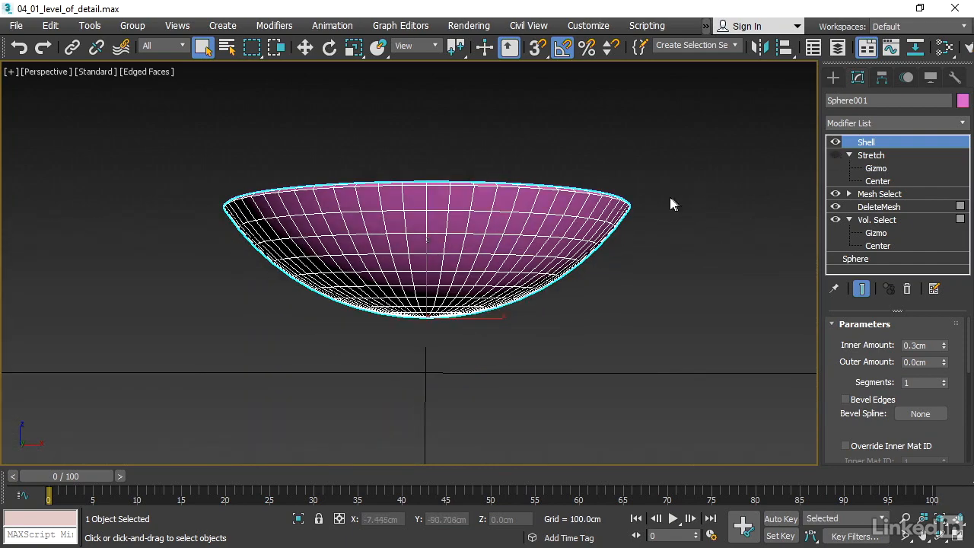
pyautogui.click(835, 155)
pyautogui.keyDown('alt'); pyautogui.moveTo(719, 130); pyautogui.dragTo(714, 163, button='middle'); pyautogui.keyUp('alt')
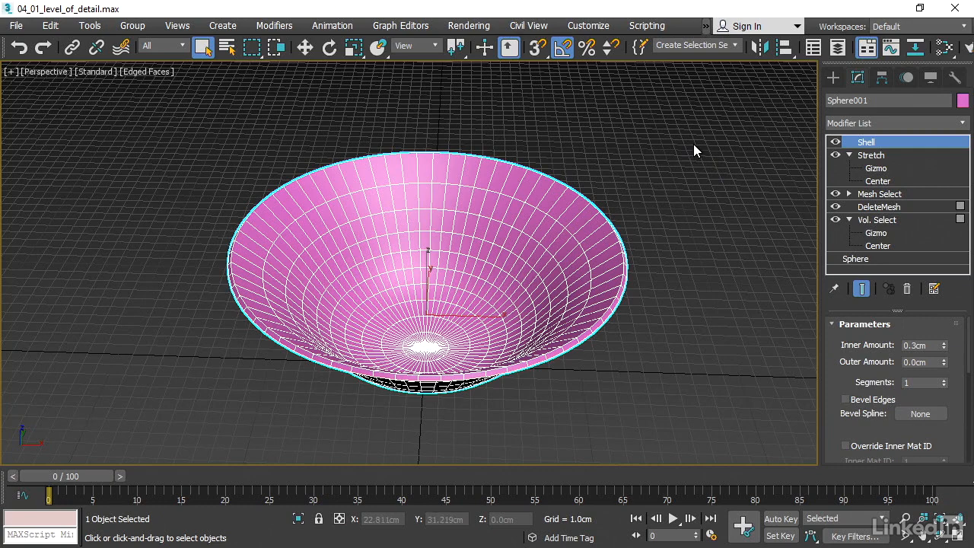
# Reset the scene without saving changes
pyautogui.click(16, 28)
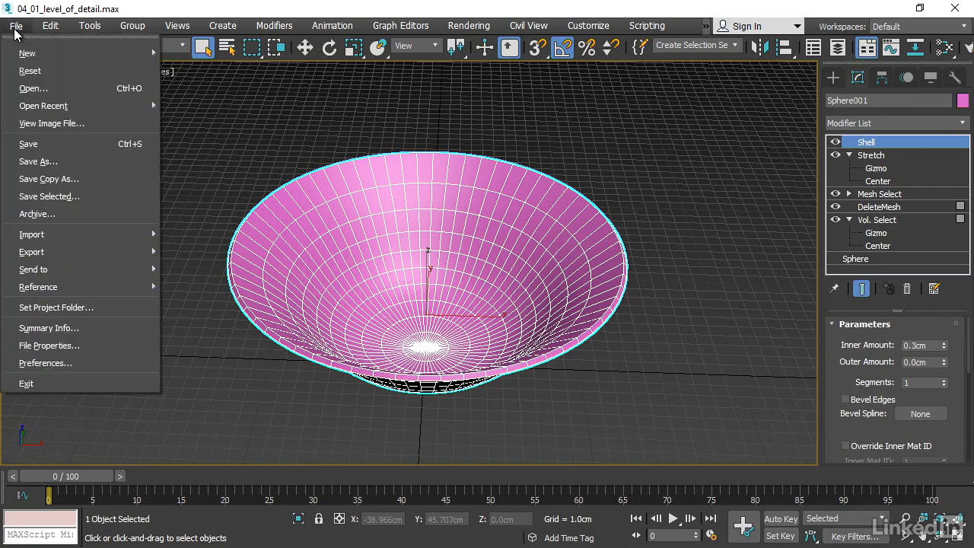
pyautogui.click(98, 72)
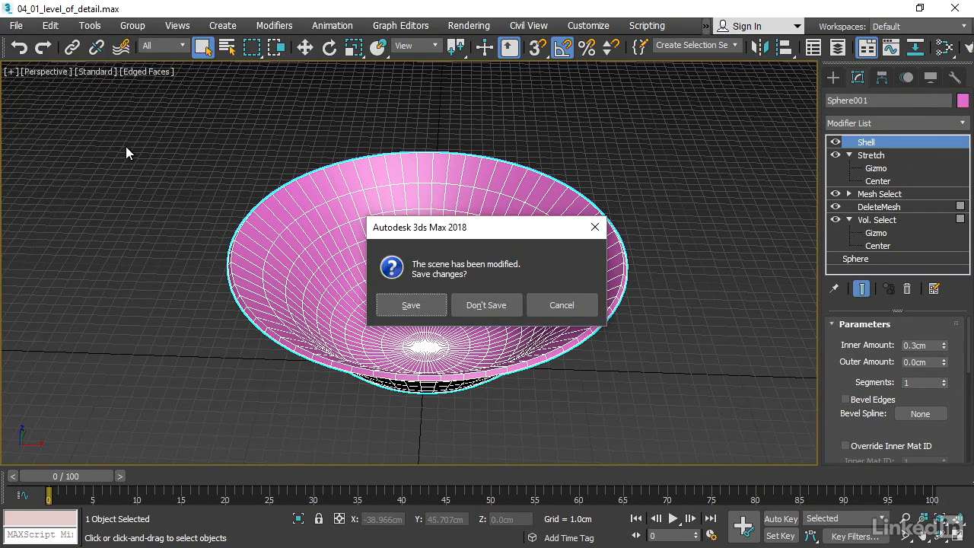
pyautogui.click(500, 306)
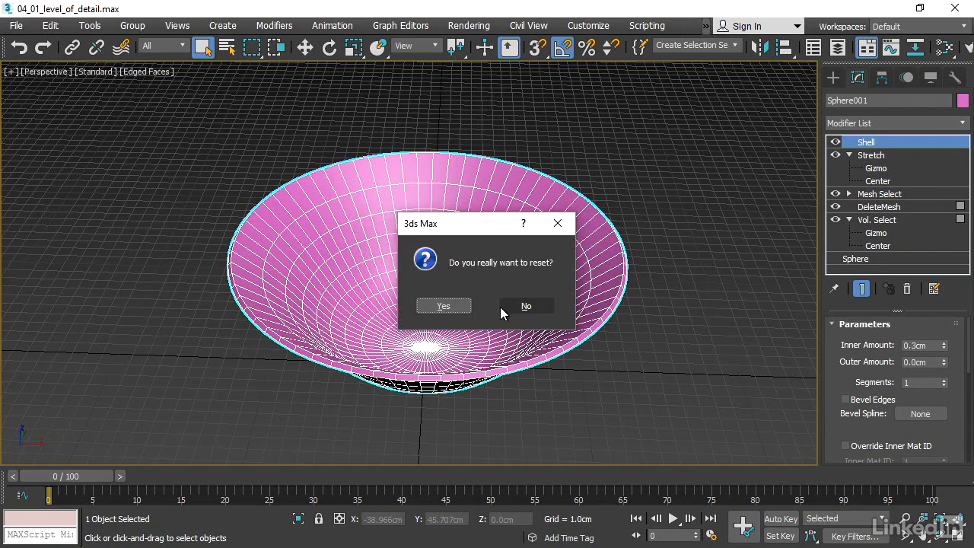
pyautogui.click(442, 306)
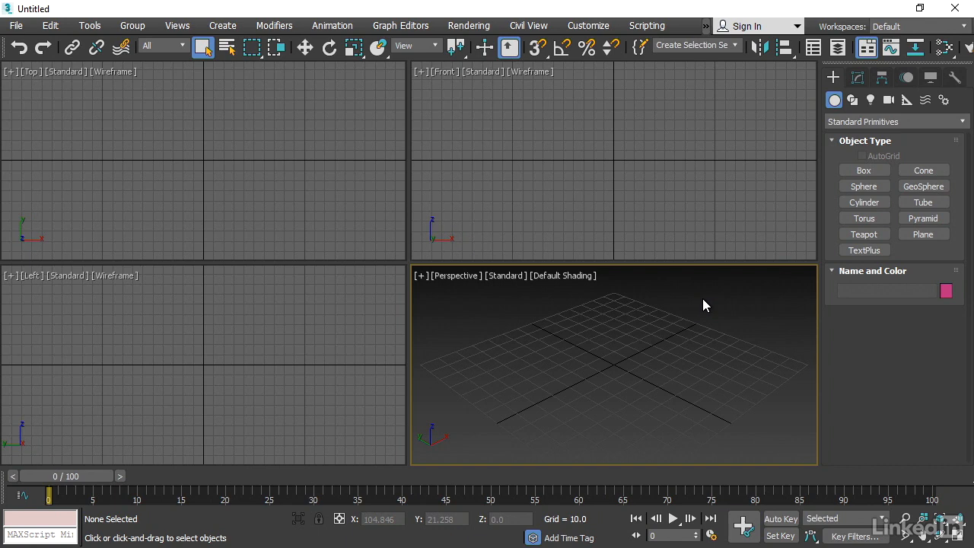
# Set the display units to US Standard, Feet w/Decimal Inches, with Inches as the default unit
pyautogui.click(575, 27)
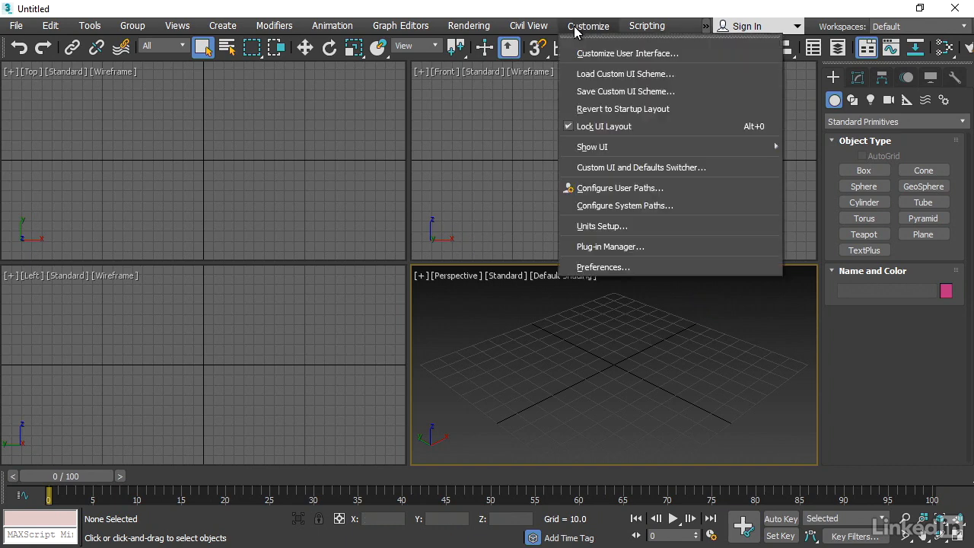
pyautogui.click(663, 226)
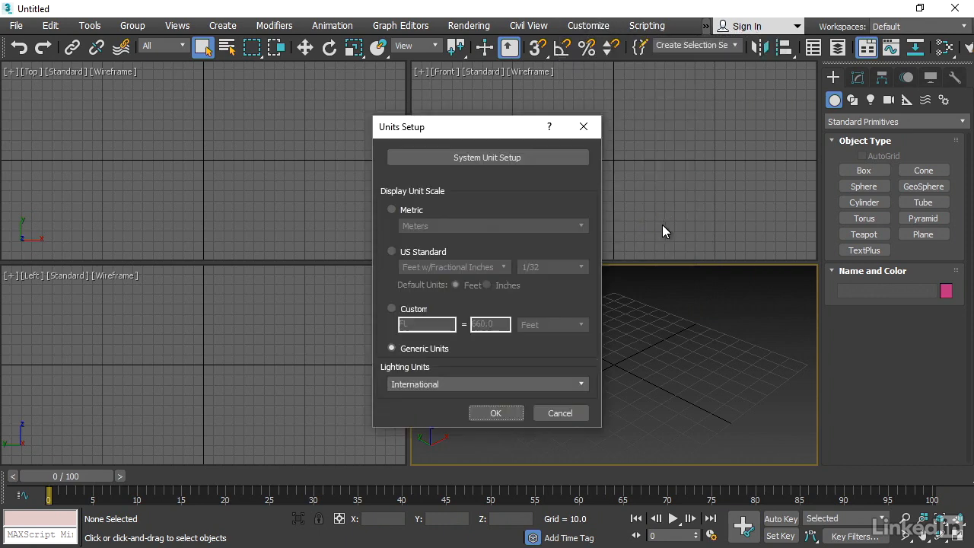
pyautogui.click(393, 252)
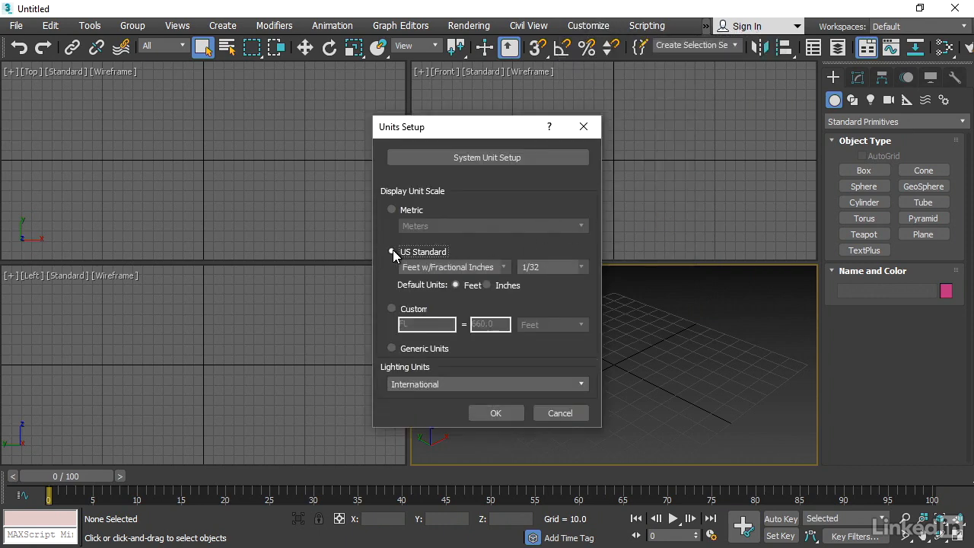
pyautogui.click(474, 267)
pyautogui.click(470, 330)
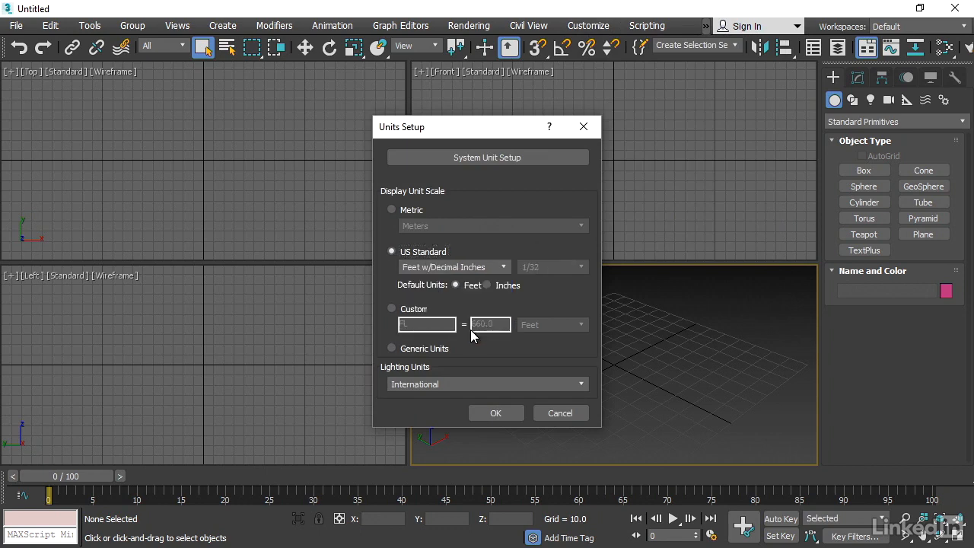
pyautogui.click(492, 287)
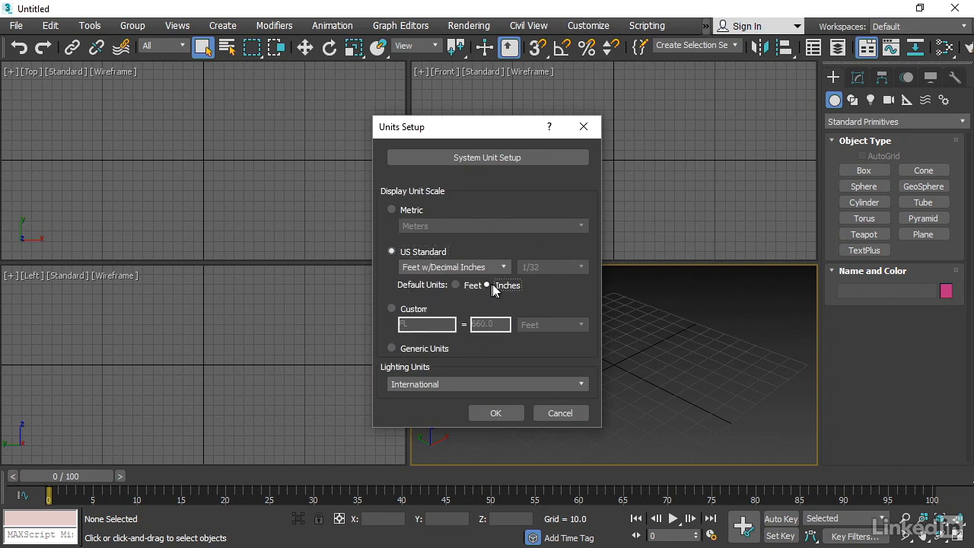
pyautogui.click(495, 414)
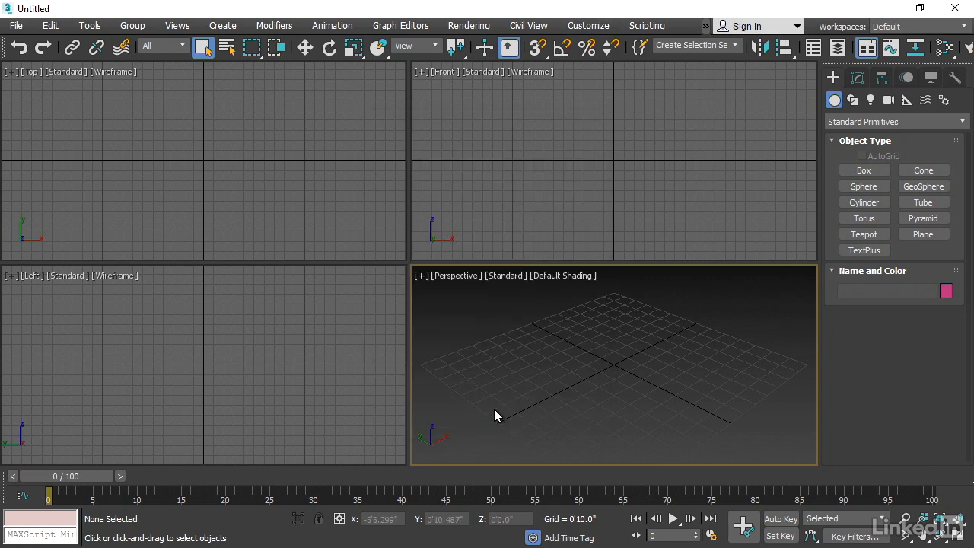
# Set the home grid spacing to 1 inch and the perspective view grid extent to 50
pyautogui.rightClick(536, 52)
pyautogui.click(463, 199)
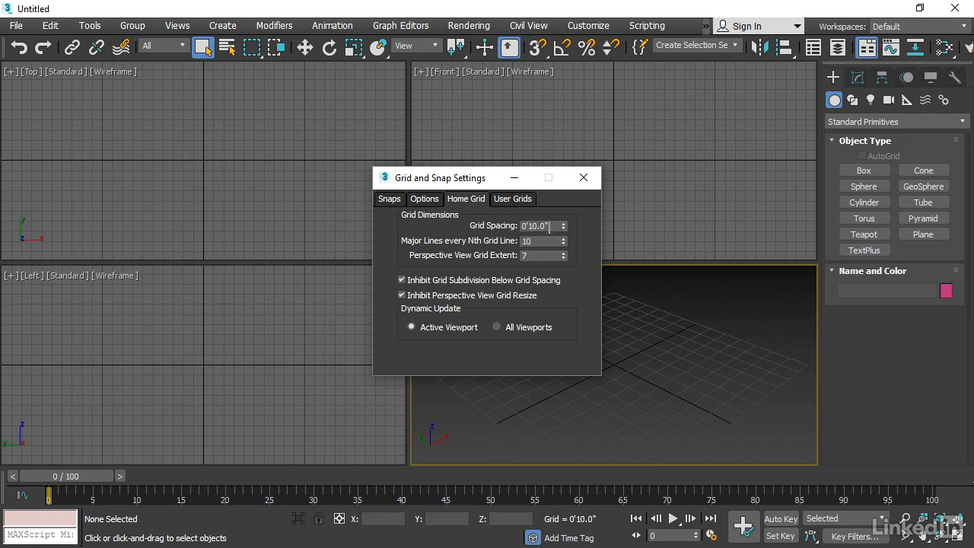
pyautogui.doubleClick(542, 225)
pyautogui.write('1')
pyautogui.click(540, 255)
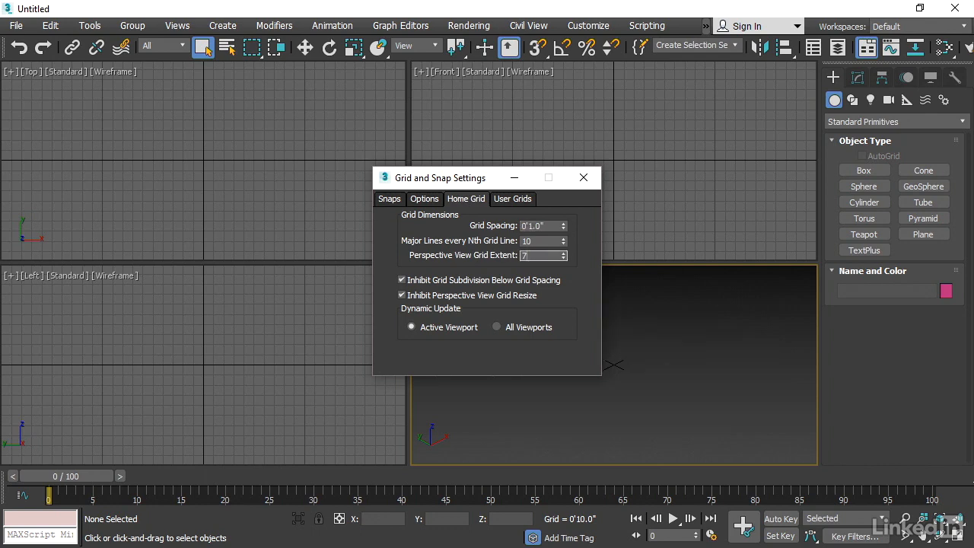
pyautogui.moveTo(534, 255); pyautogui.dragTo(508, 249)
pyautogui.write('50')
pyautogui.press('Return')
pyautogui.click(584, 180)
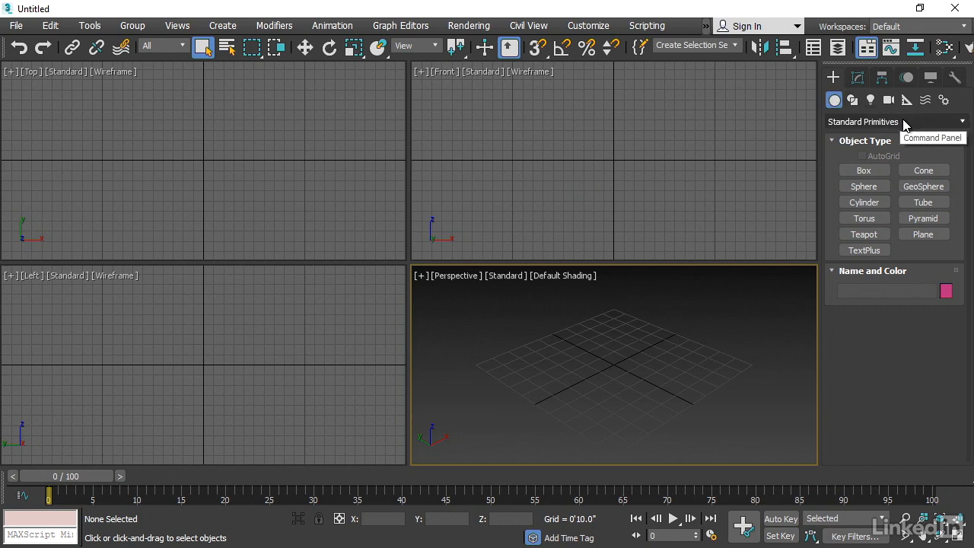
# Create a sphere at the origin in the Top view with a radius of about 3 feet
pyautogui.click(868, 187)
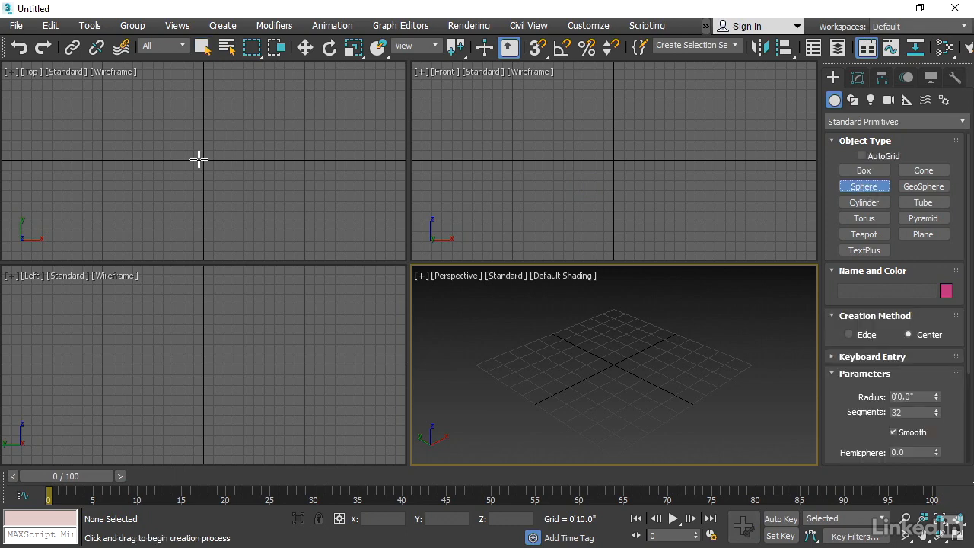
pyautogui.moveTo(201, 159); pyautogui.dragTo(240, 160)
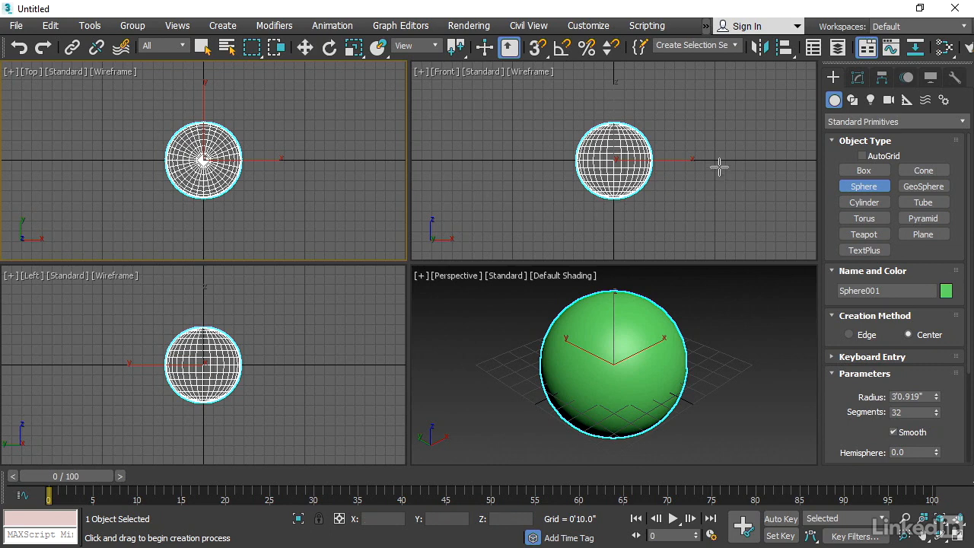
pyautogui.moveTo(718, 166); pyautogui.dragTo(749, 169)
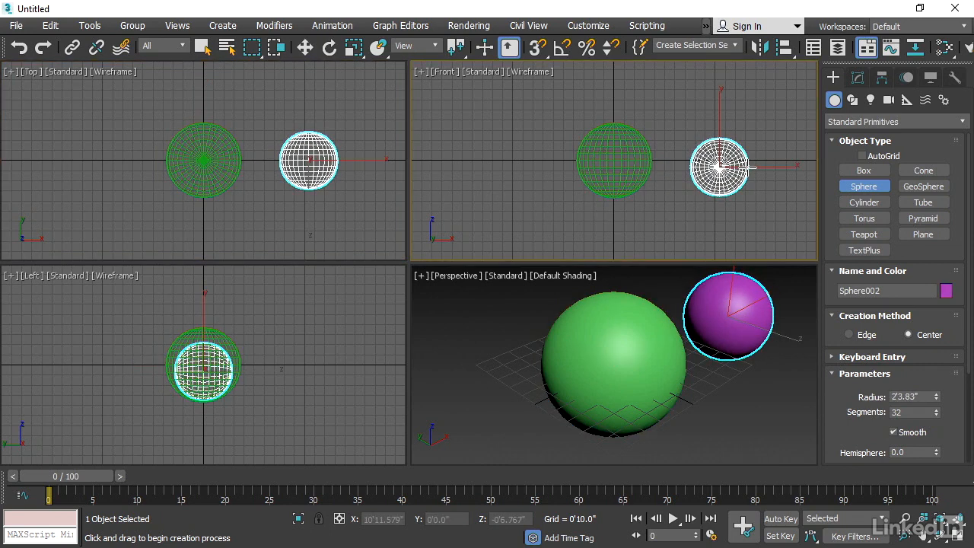
pyautogui.rightClick(776, 205)
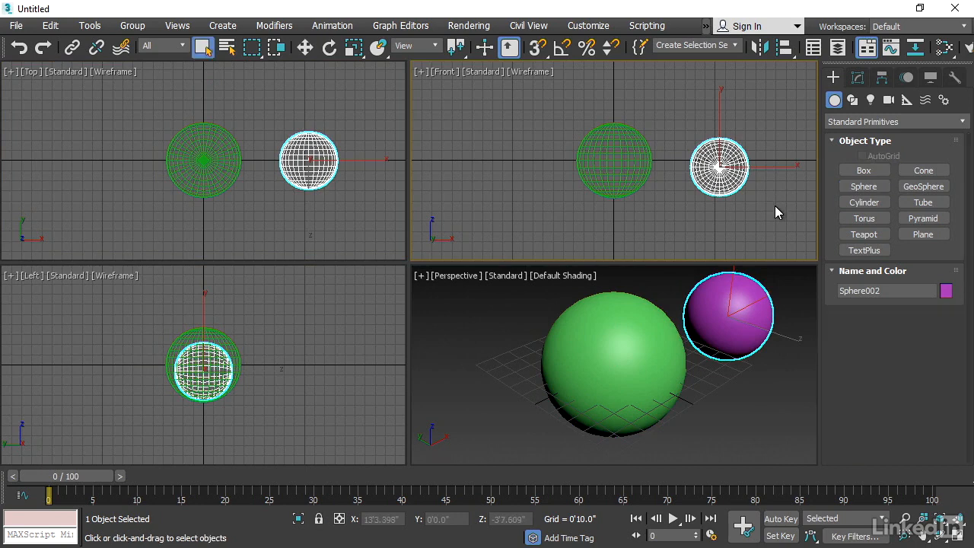
pyautogui.click(778, 367)
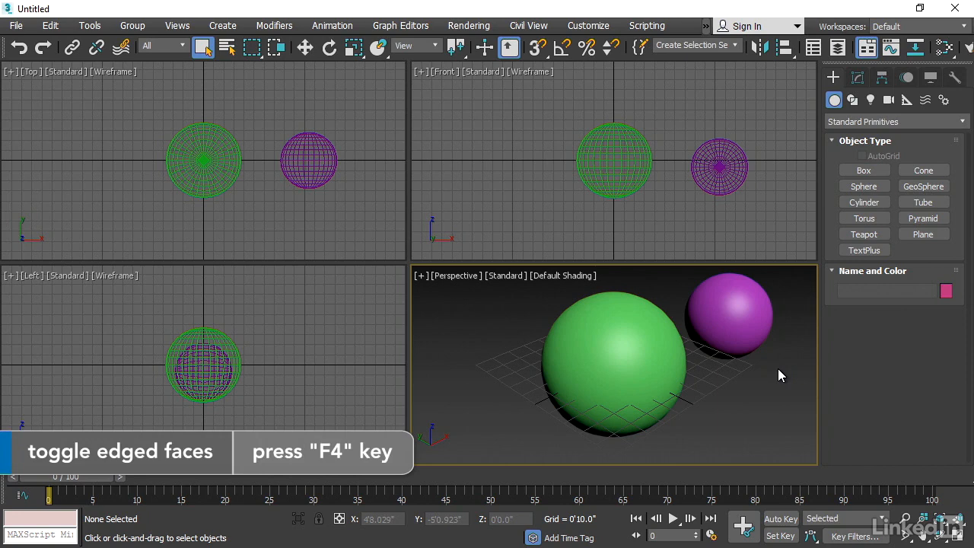
# Turn on edged faces in the perspective view and delete the second, smaller sphere
pyautogui.press('F4')
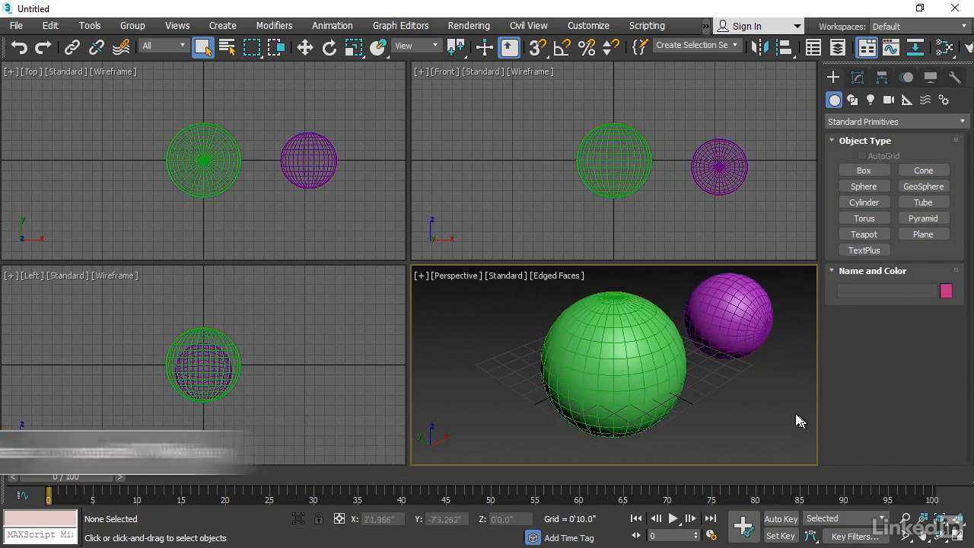
pyautogui.keyDown('alt'); pyautogui.moveTo(774, 390); pyautogui.dragTo(631, 335, button='middle'); pyautogui.keyUp('alt')
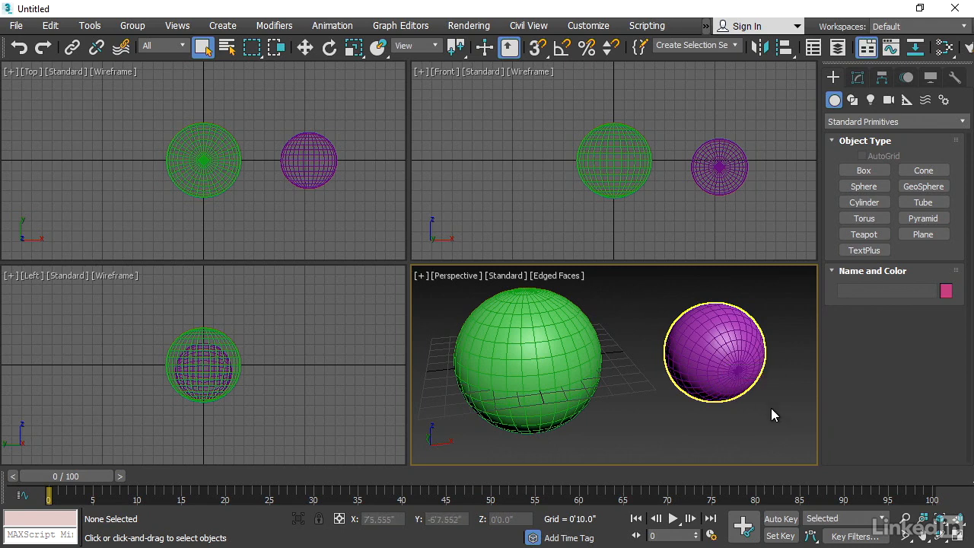
pyautogui.click(726, 353)
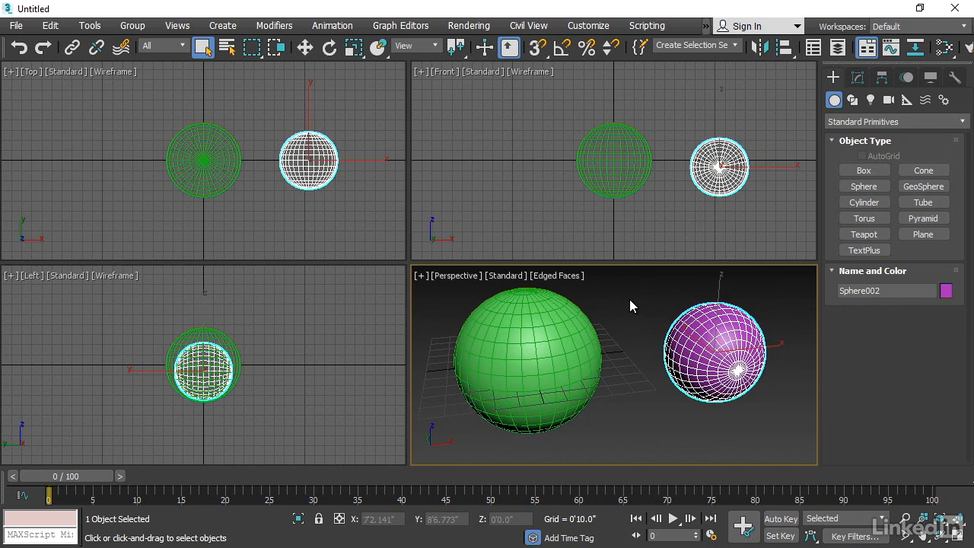
pyautogui.press('Delete')
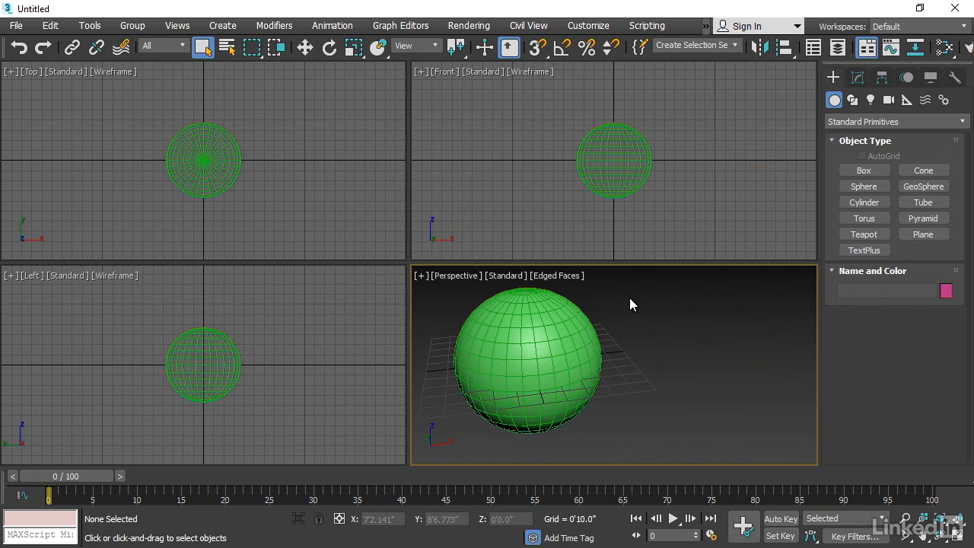
# Set the remaining sphere's radius to 15 inches
pyautogui.click(535, 306)
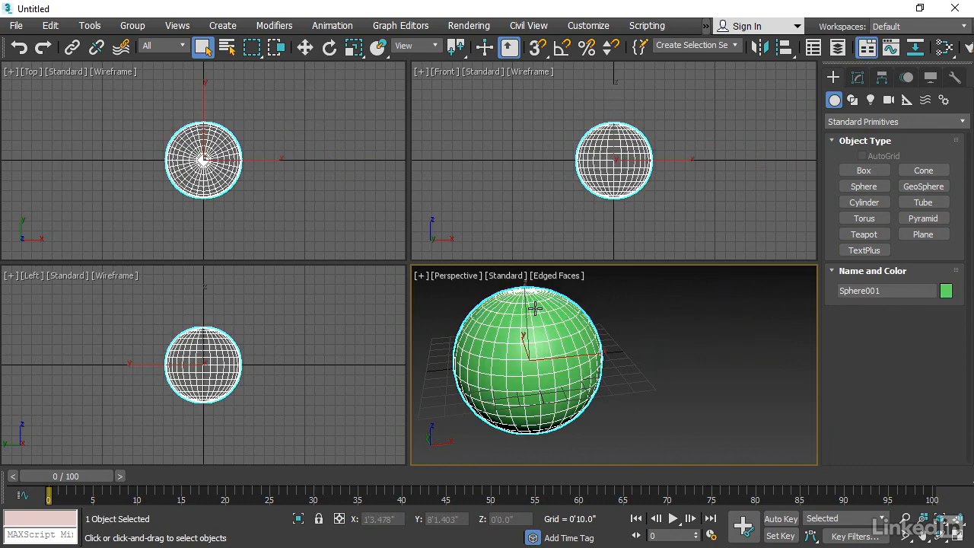
pyautogui.click(859, 78)
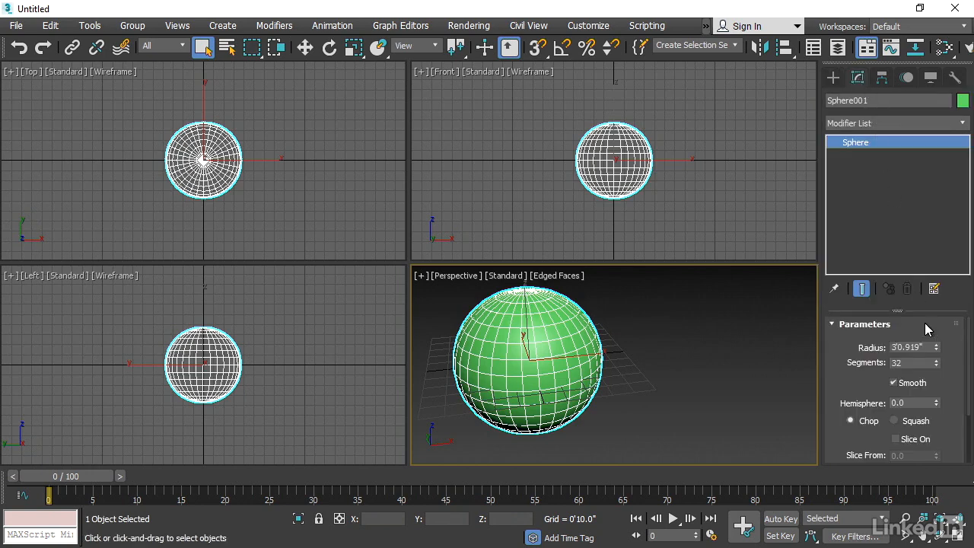
pyautogui.doubleClick(907, 347)
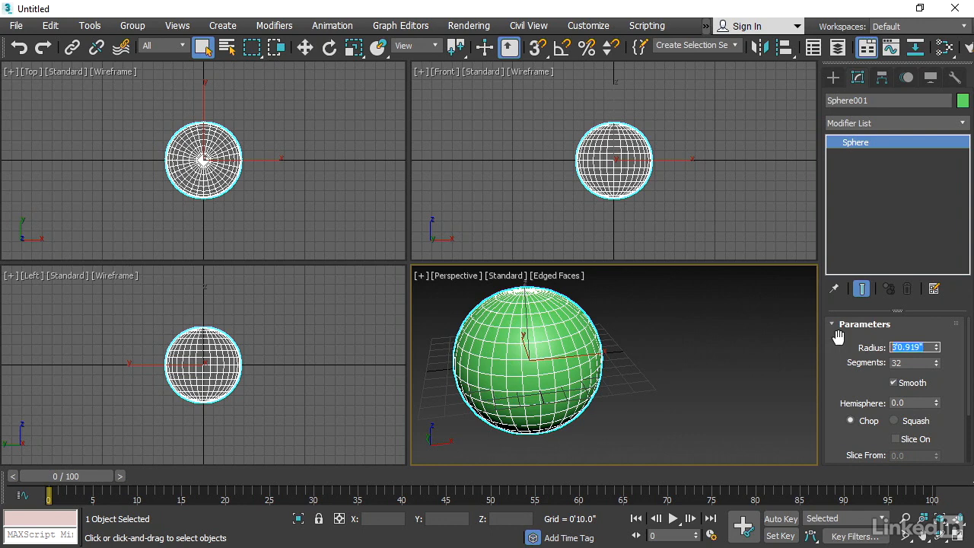
pyautogui.write('15')
pyautogui.press('Return')
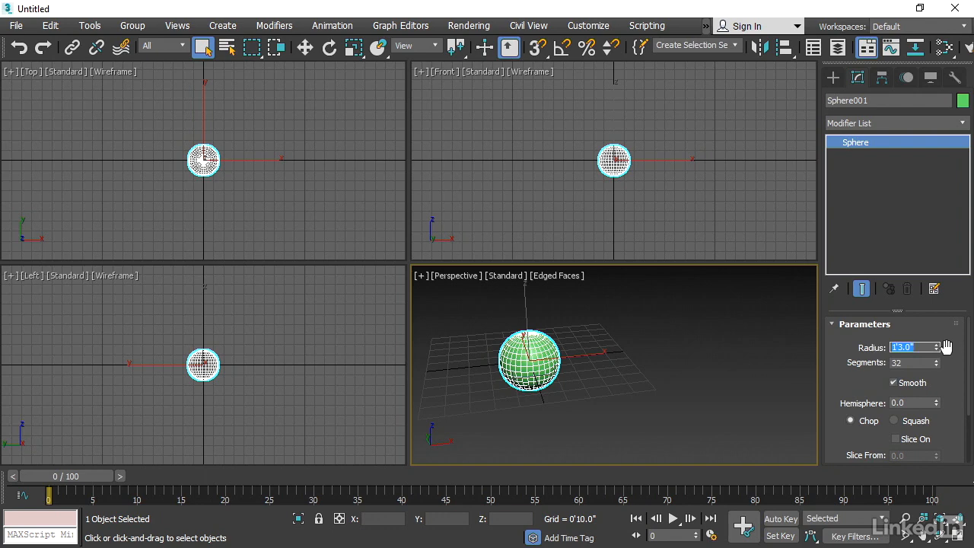
# Change the sphere's object color to a light gray custom color
pyautogui.click(964, 102)
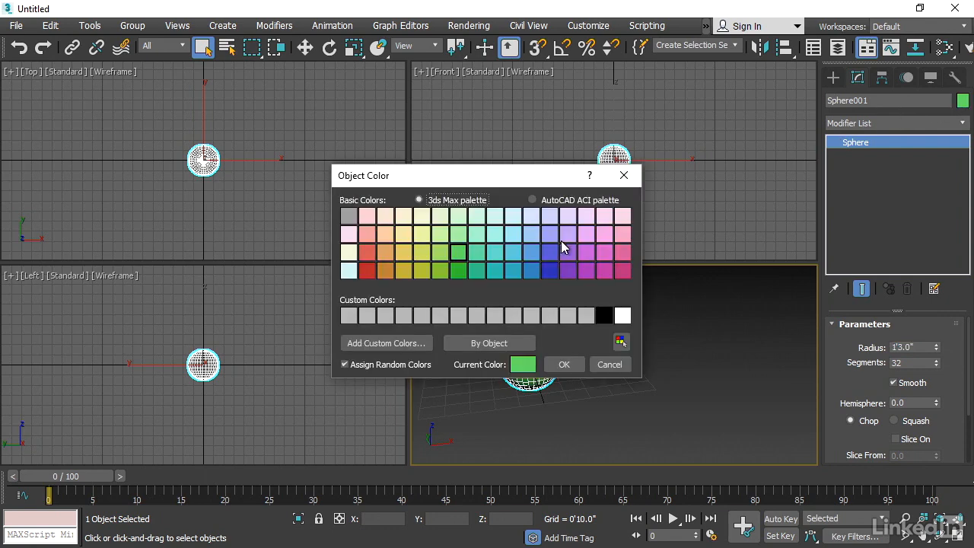
pyautogui.click(475, 316)
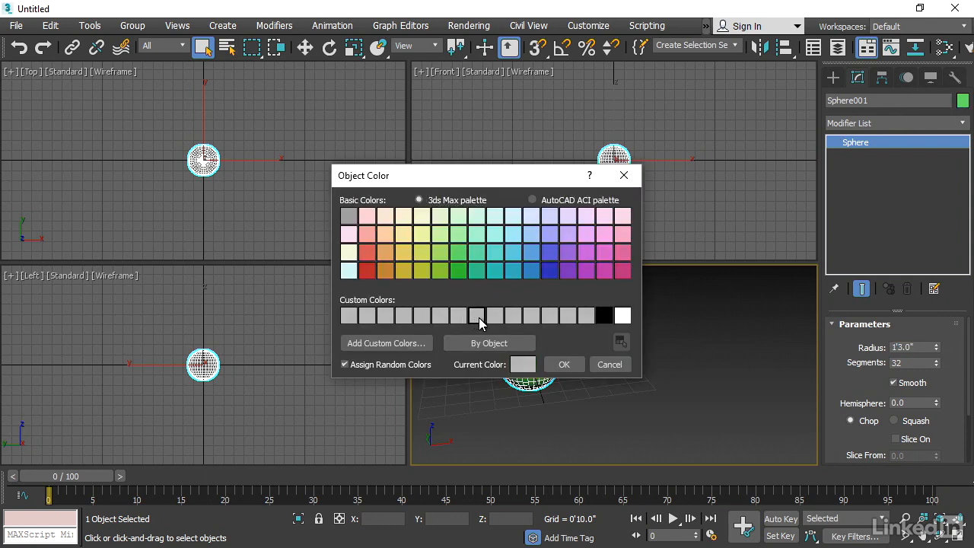
pyautogui.click(562, 364)
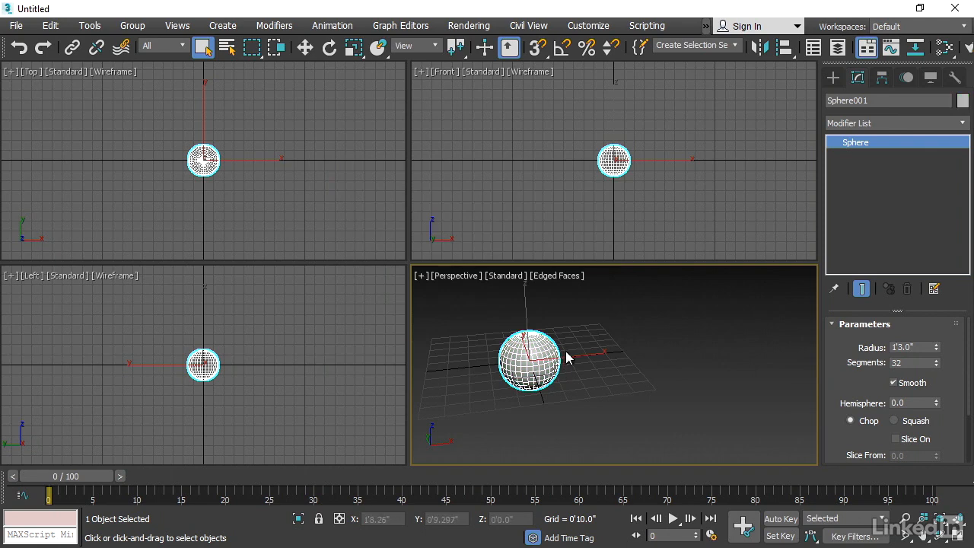
# Reduce the sphere's segment count to 4 with the spinner
pyautogui.scroll(8, 551, 339)
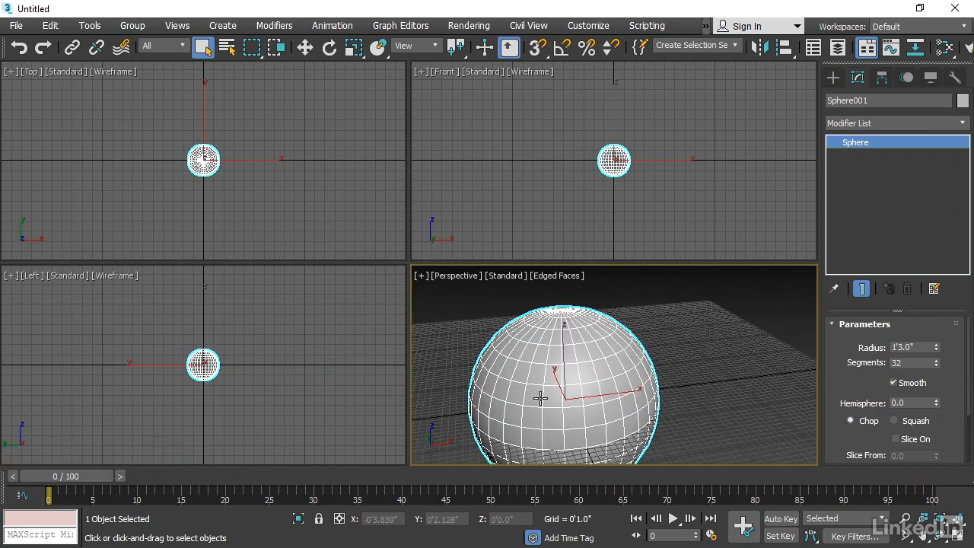
pyautogui.moveTo(537, 399); pyautogui.dragTo(718, 371, button='middle')
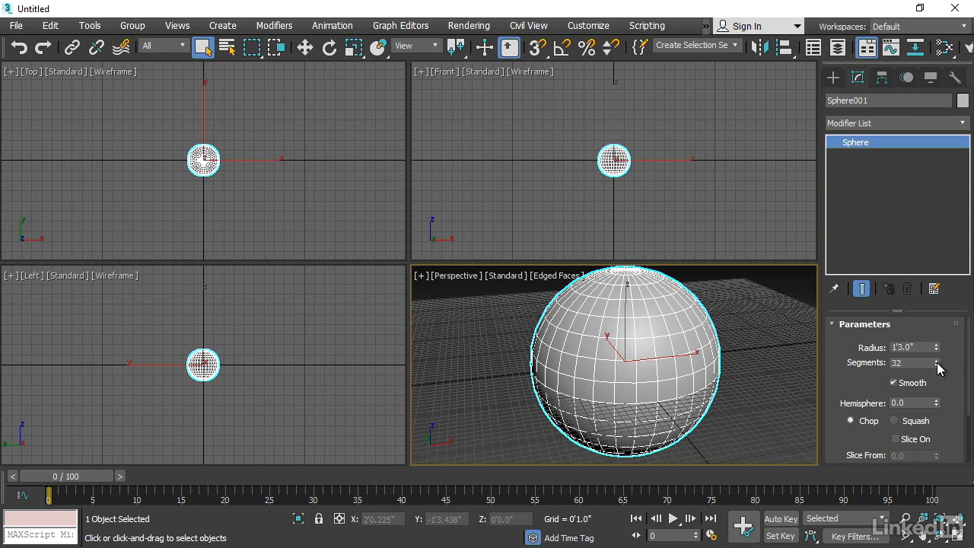
pyautogui.moveTo(938, 365)
pyautogui.mouseDown()
pyautogui.moveTo(927, 218)
pyautogui.moveTo(936, 383)
pyautogui.mouseUp()
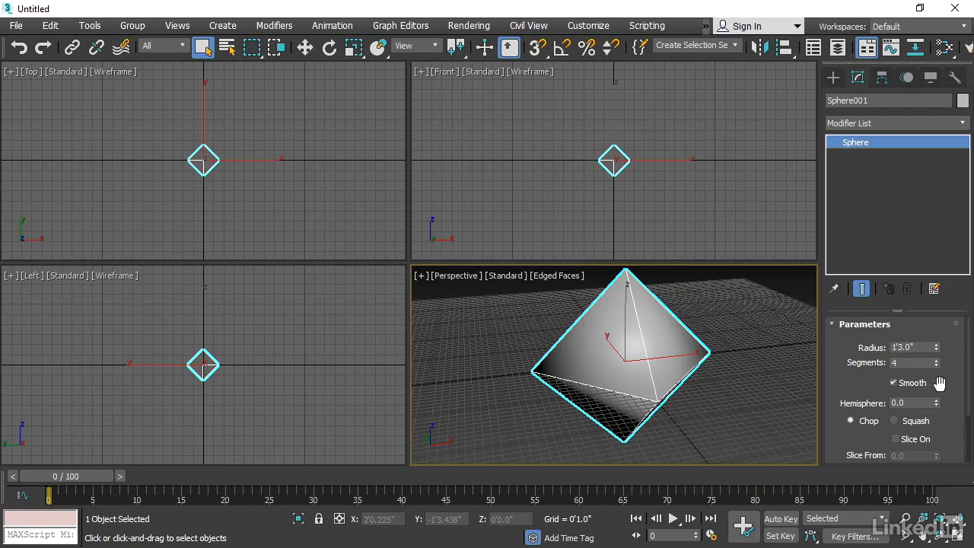
# Set the sphere's segments to 64
pyautogui.doubleClick(902, 363)
pyautogui.write('64')
pyautogui.press('Return')
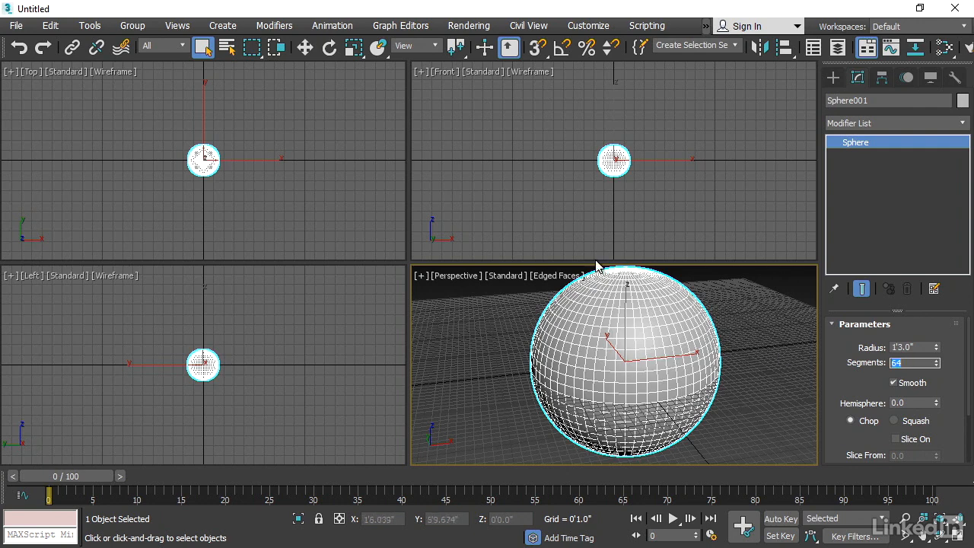
# Move the sphere to X, Y and Z coordinates of 0, then deselect it
pyautogui.click(305, 47)
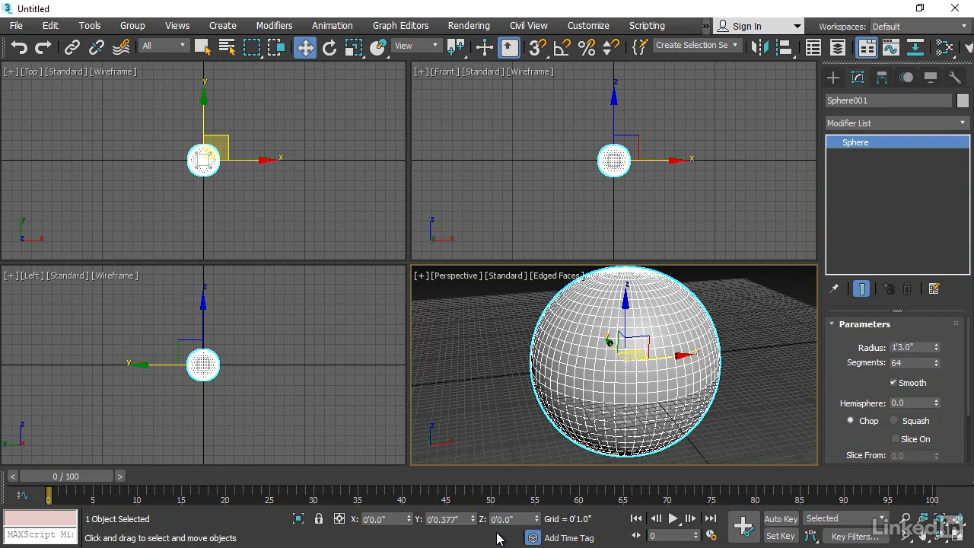
pyautogui.doubleClick(384, 519)
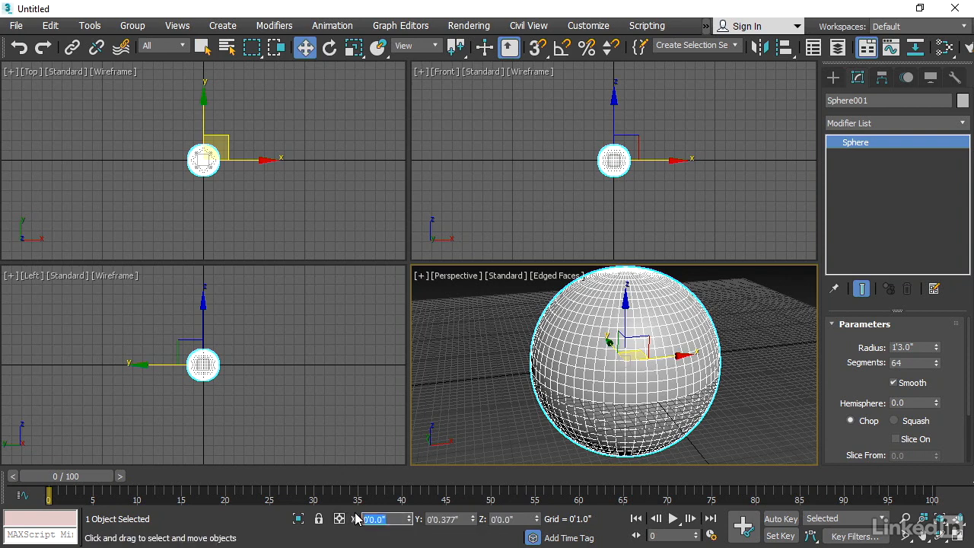
pyautogui.write('0')
pyautogui.press('Tab')
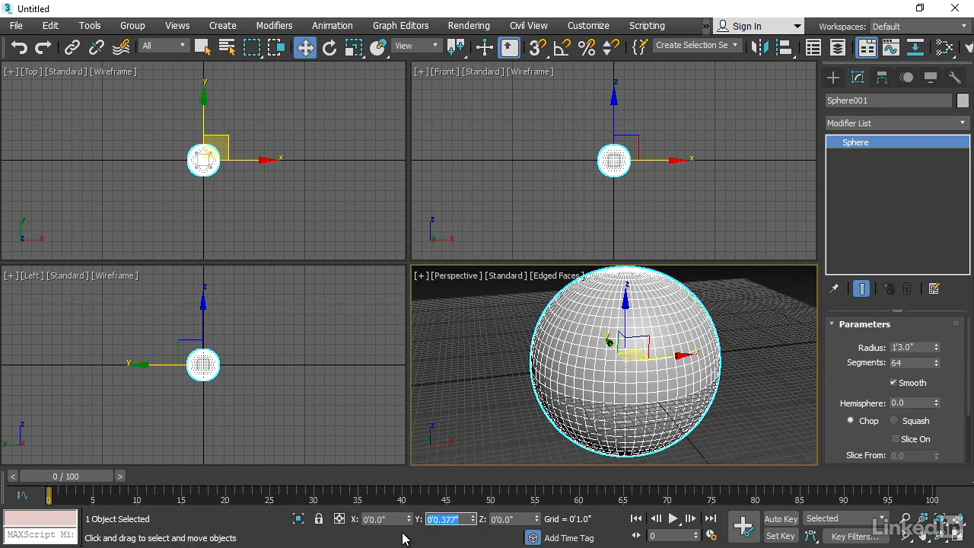
pyautogui.write('0')
pyautogui.press('Tab')
pyautogui.write('0')
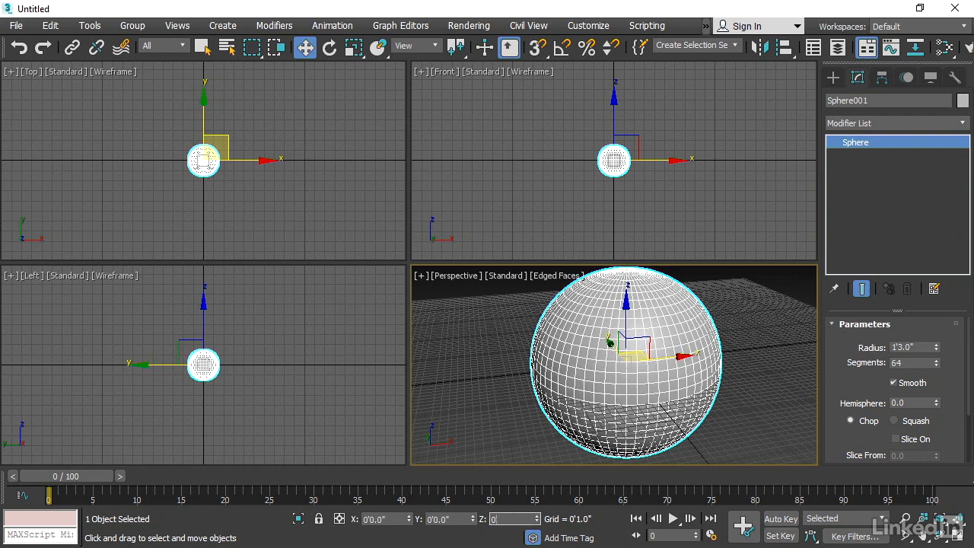
pyautogui.press('Return')
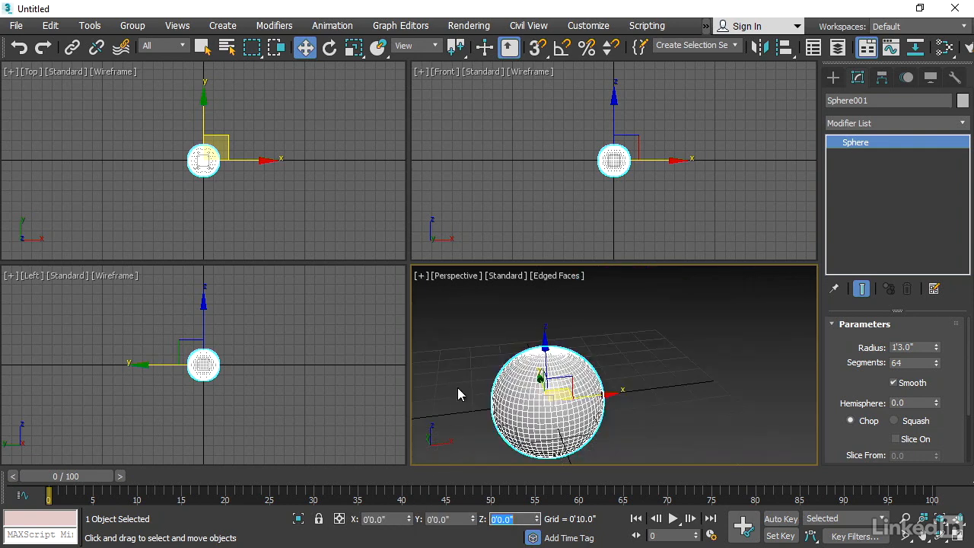
pyautogui.scroll(-3, 458, 387)
pyautogui.click(468, 334)
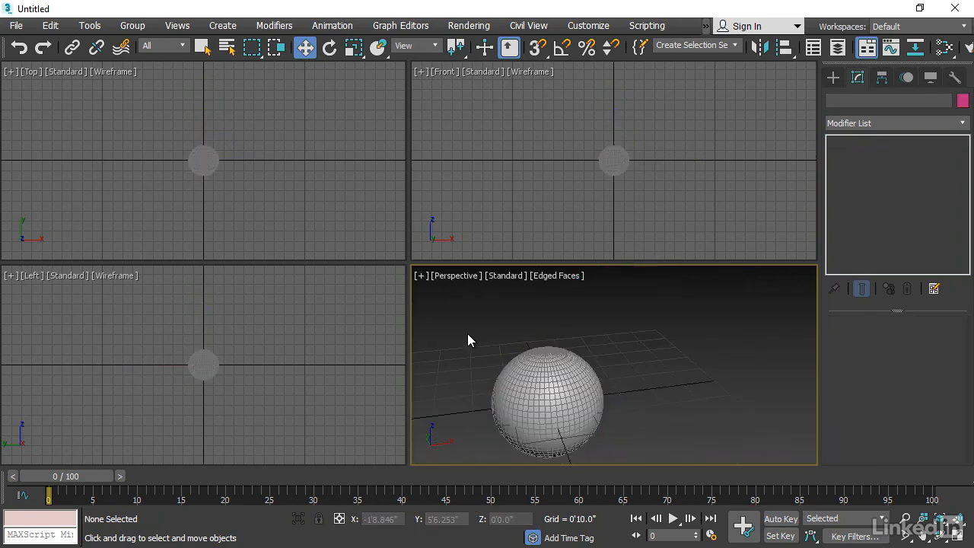